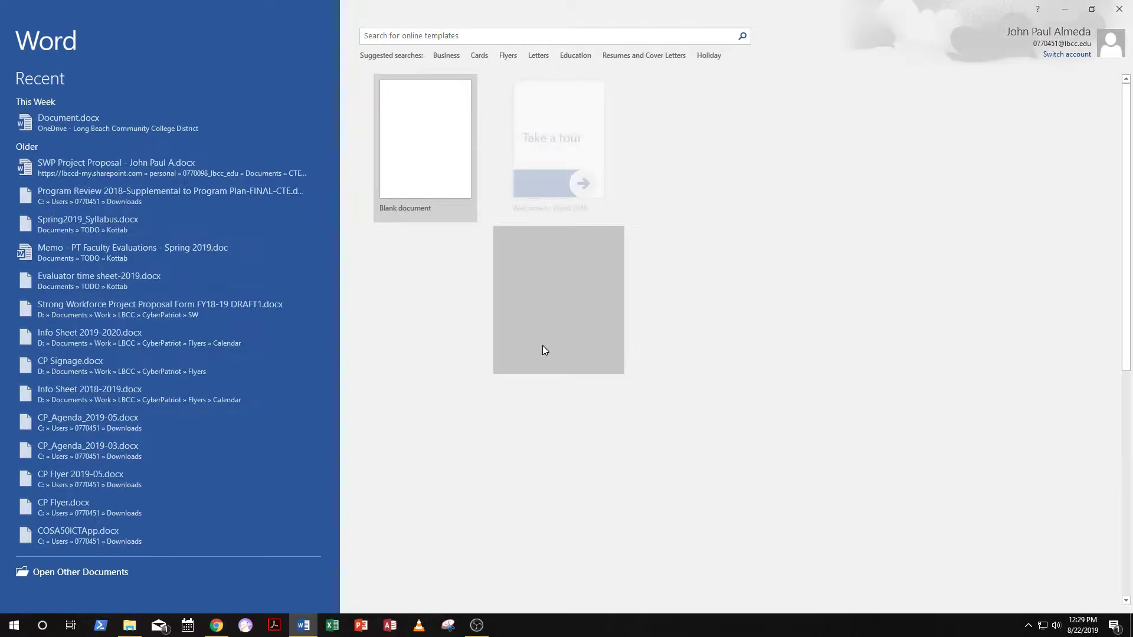
click(1118, 11)
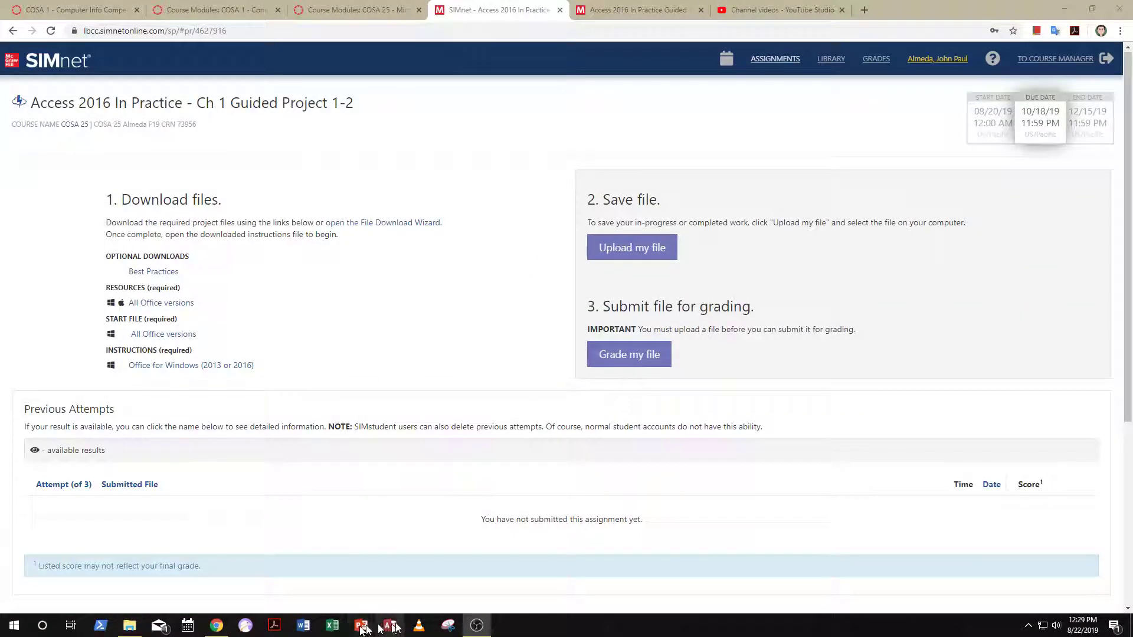
click(390, 626)
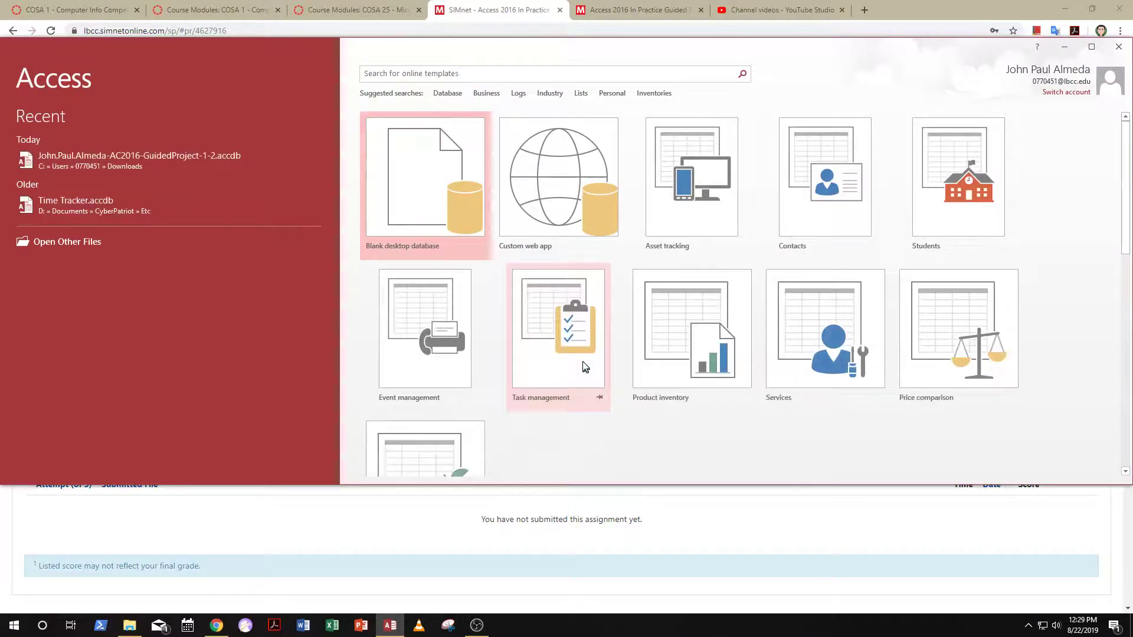
click(1121, 48)
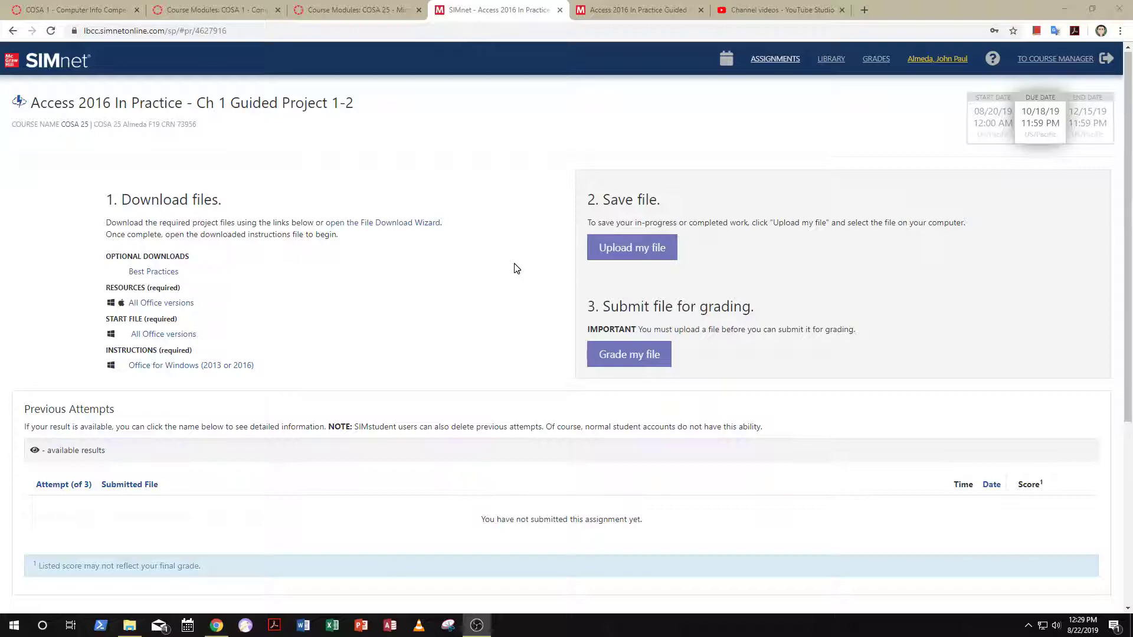
Step: Download the Guided Project 1-2 start file for all Office versions and show the Downloads folder in File Explorer
click(168, 334)
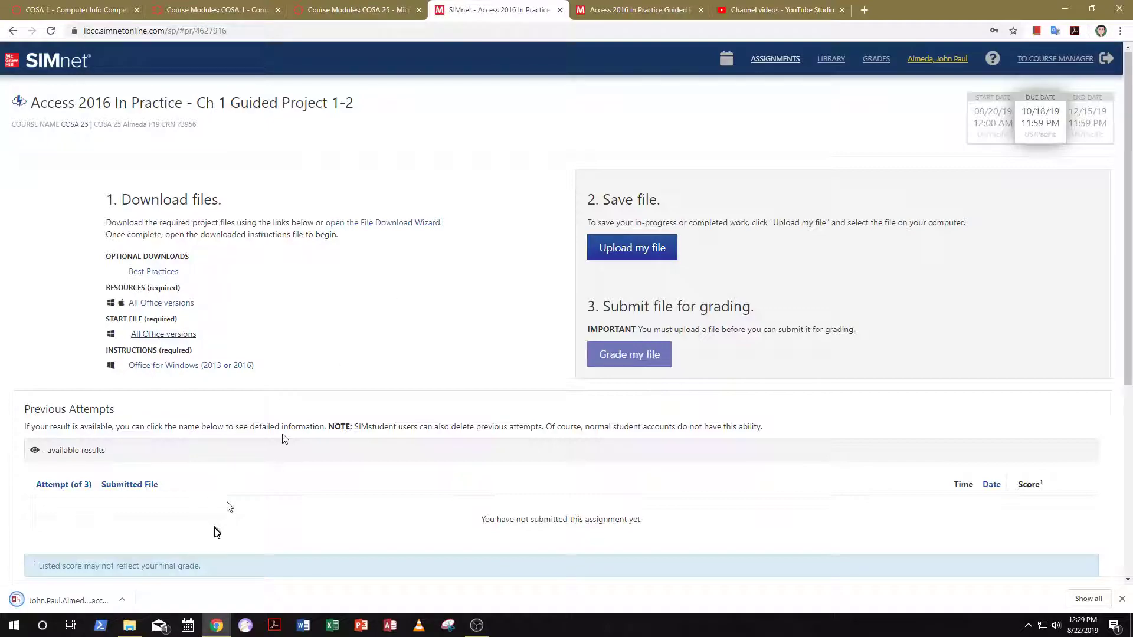
click(130, 626)
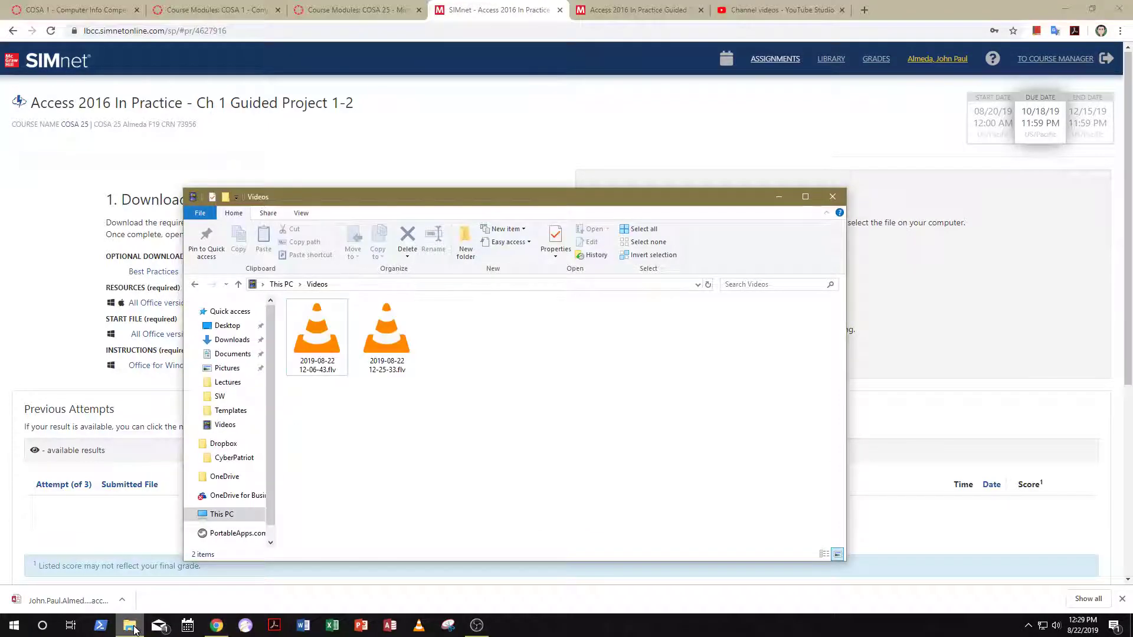
click(233, 341)
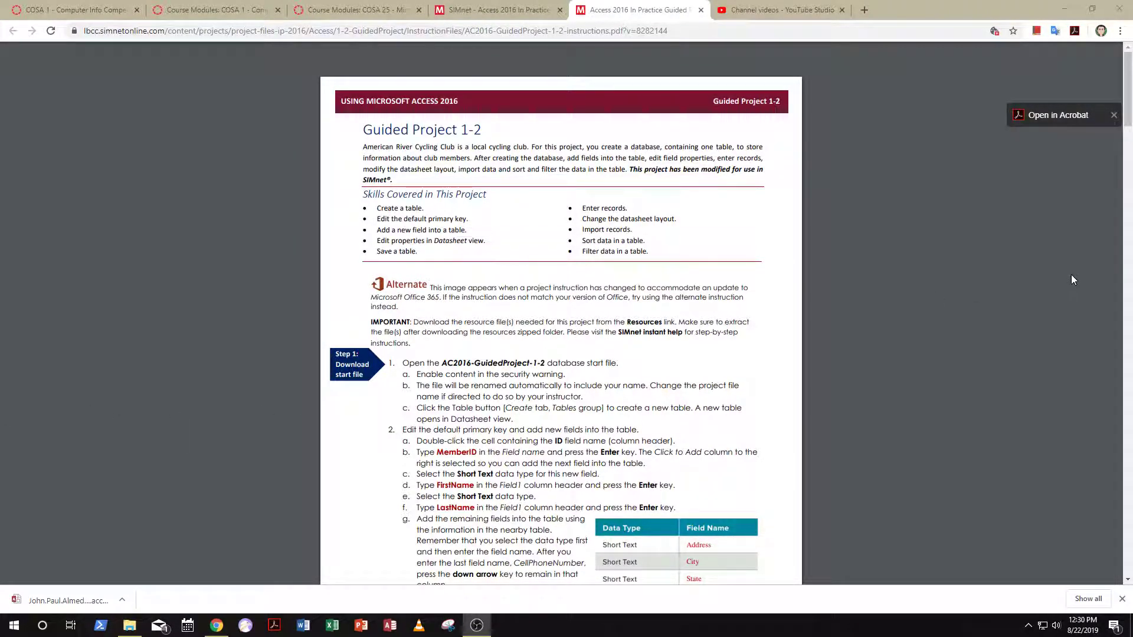
Step: Skim the Guided Project 1-2 instructions and open the downloaded start database from the Downloads folder in Access
drag(1129, 115, 1130, 295)
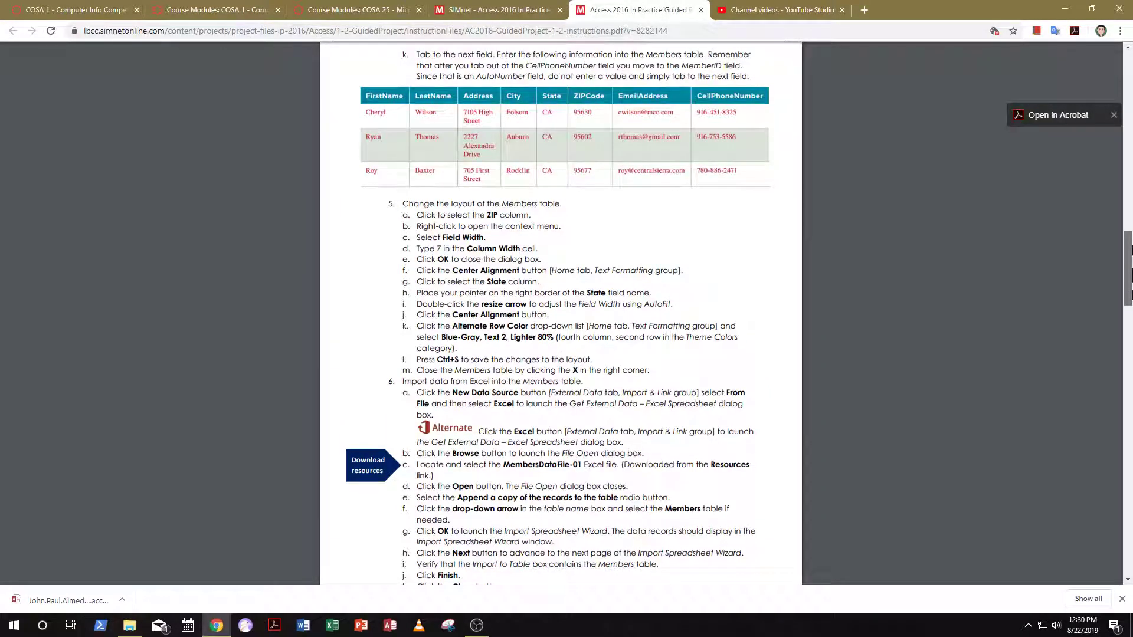
drag(1130, 248, 1128, 89)
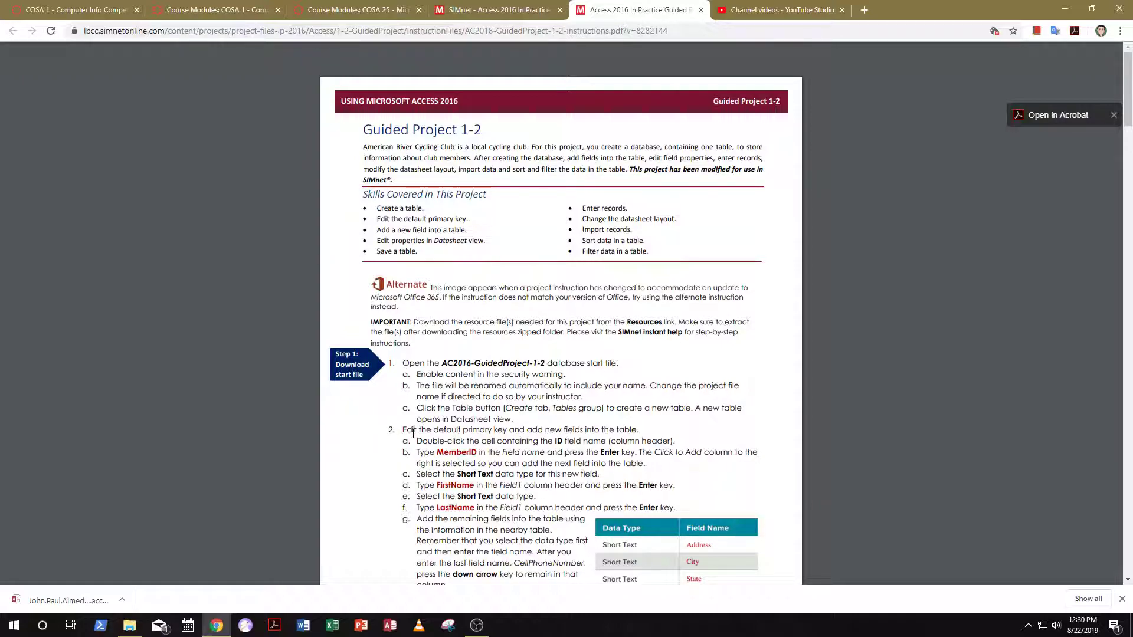
key(alt+Tab)
key(alt+Tab)
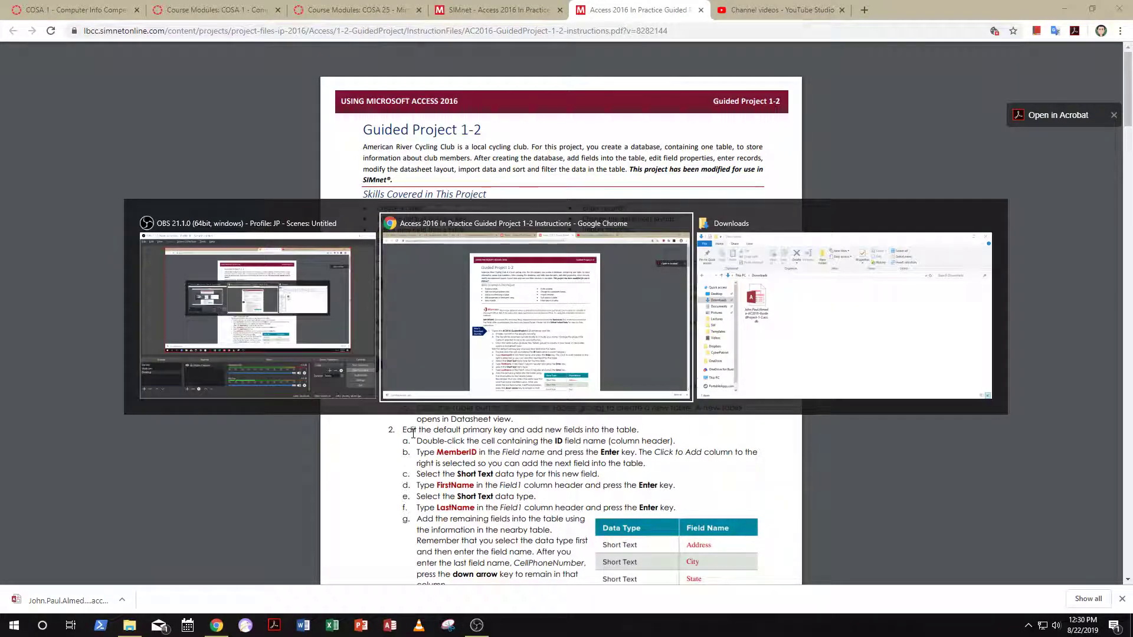
key(alt+Tab)
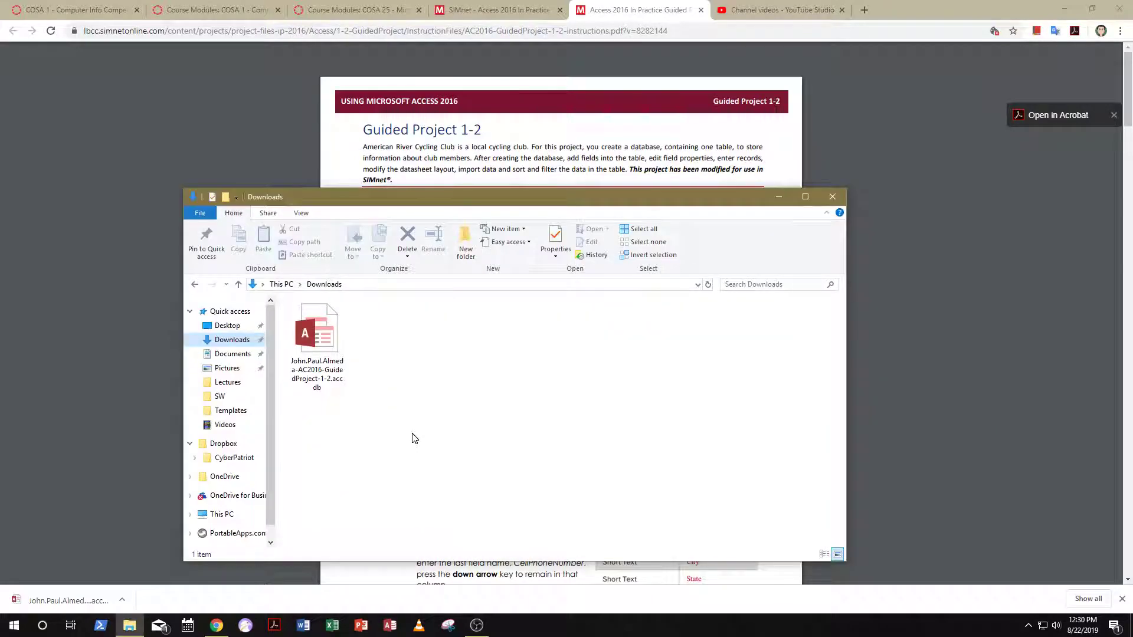
double_click(316, 333)
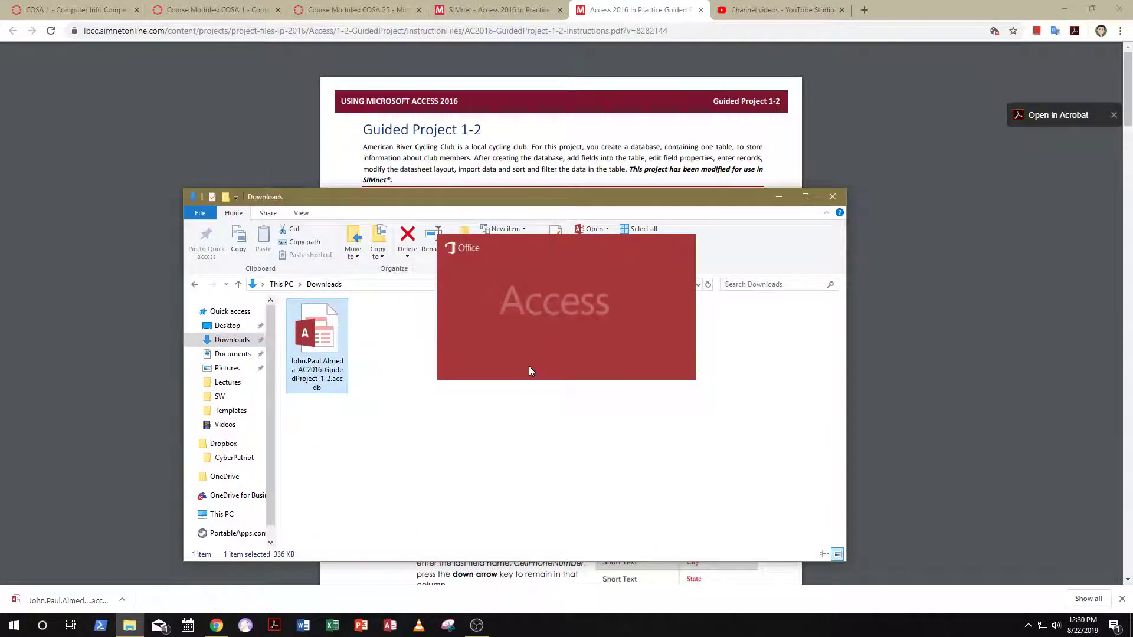
Step: Consult the first project instruction in the browser and enable the blocked content of the start database in Access
key(alt+Tab)
key(alt+Tab)
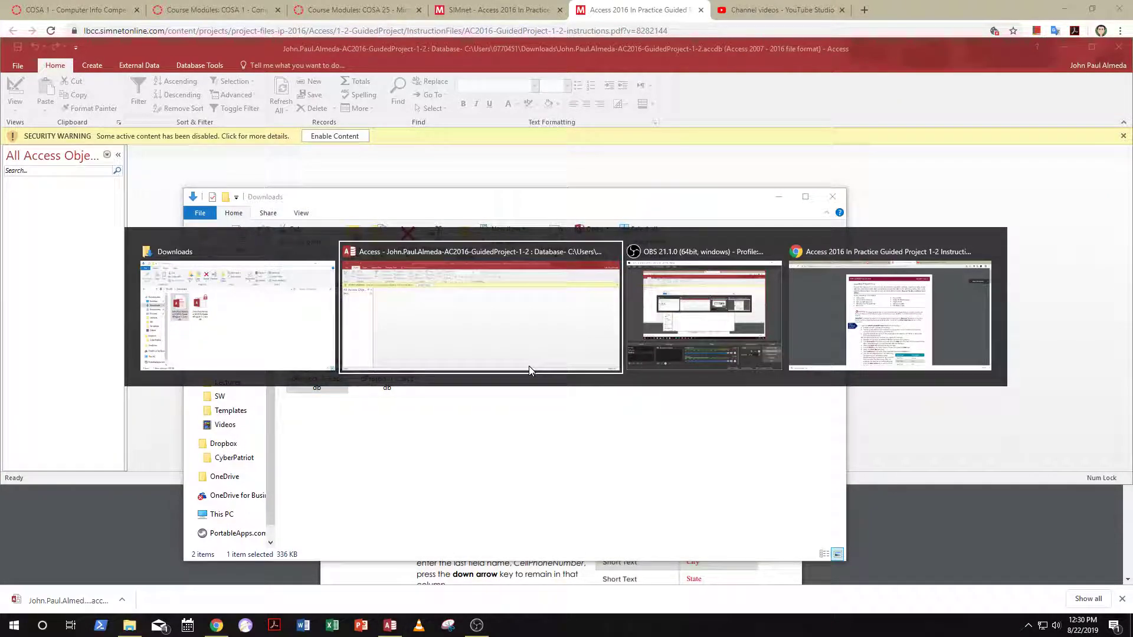
key(alt+Tab)
key(alt+Tab)
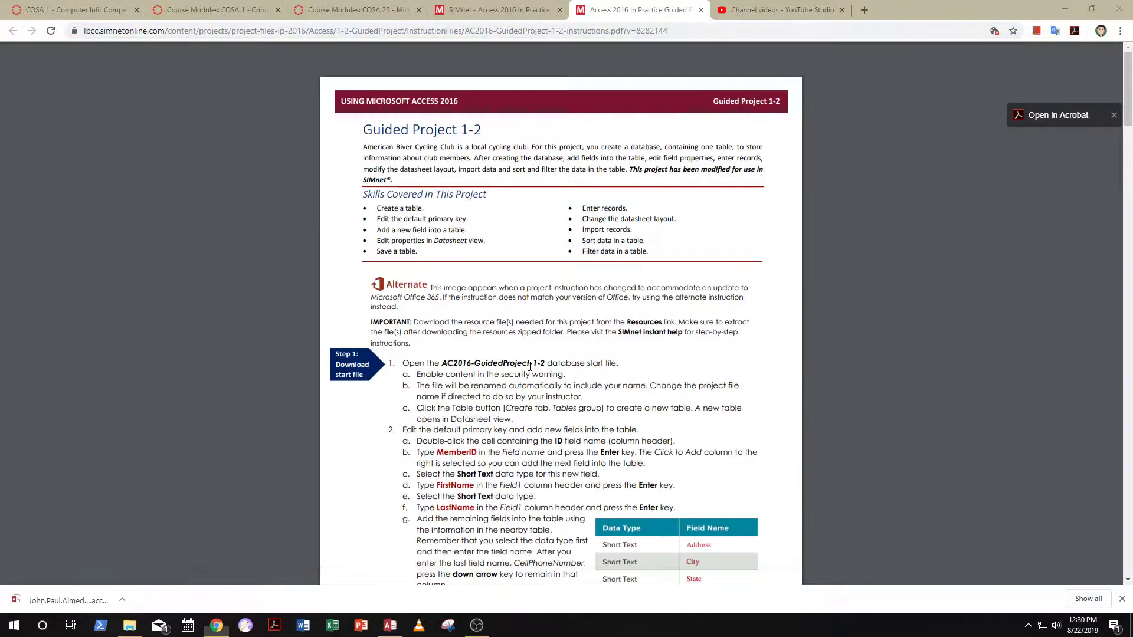
key(alt+Tab)
key(alt+Tab)
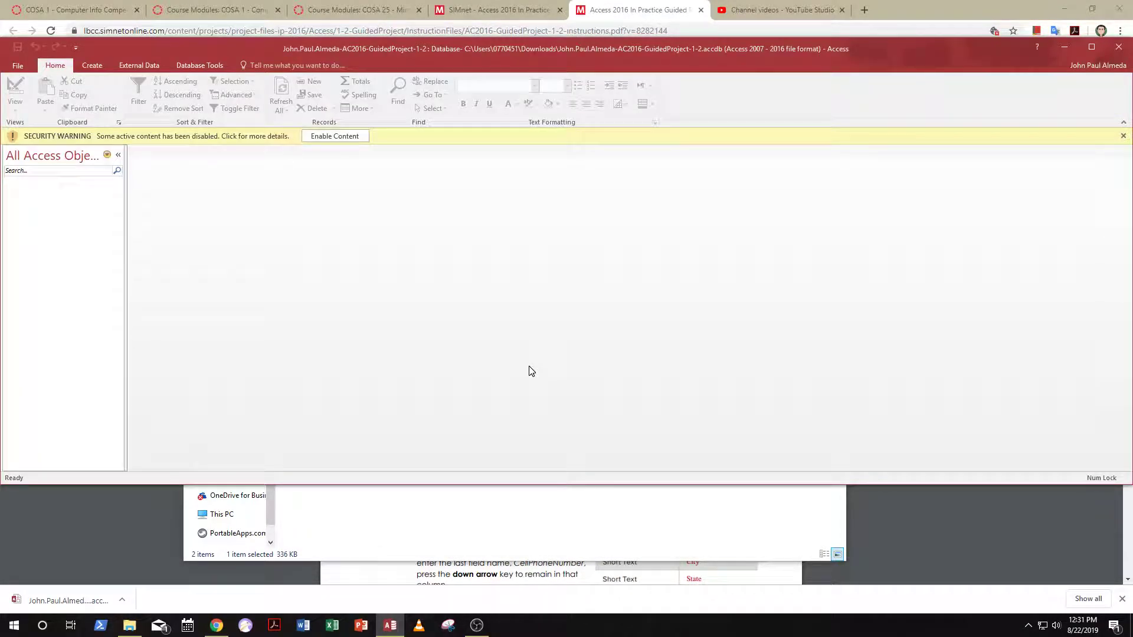
key(alt+Tab)
key(alt+Tab)
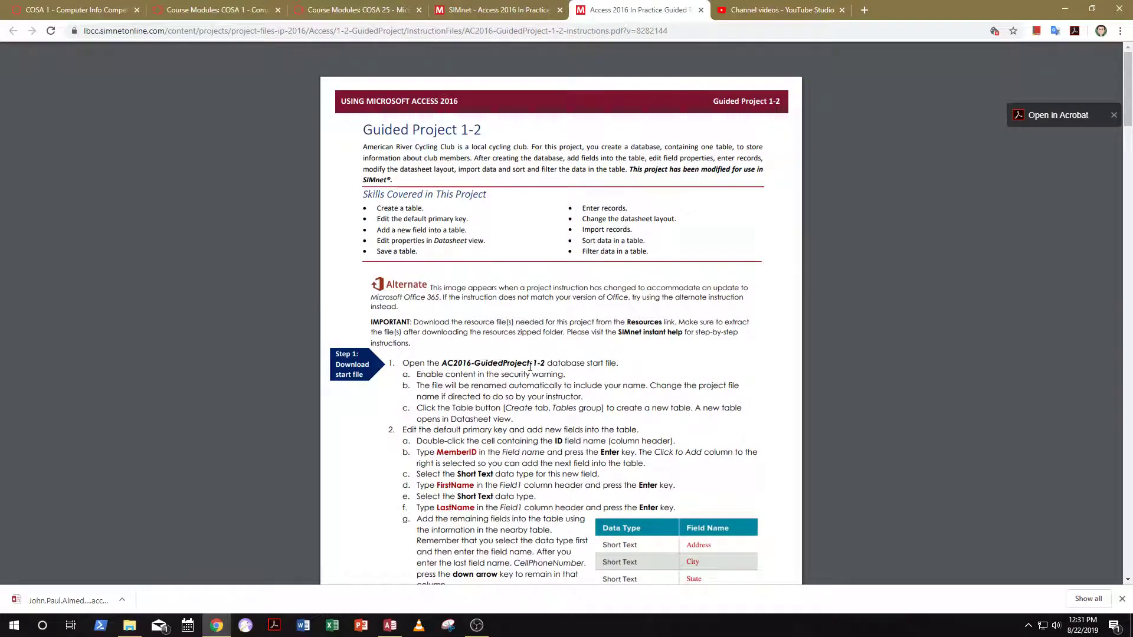
key(alt+Tab)
key(alt+Tab)
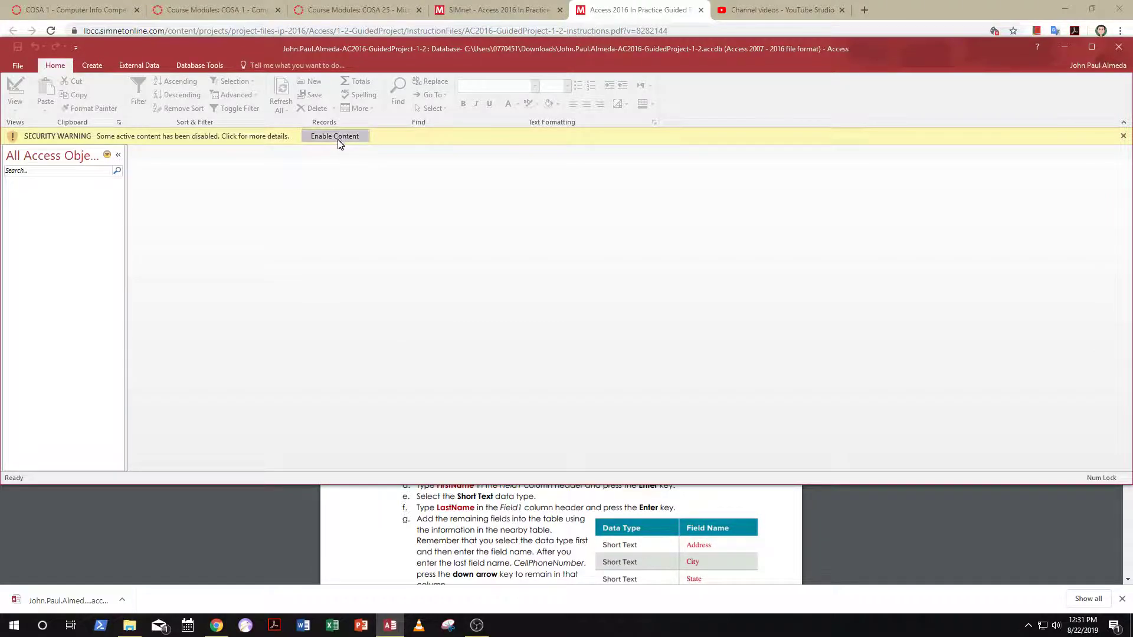
click(337, 139)
Step: Check the table instructions in the project PDF and create a new blank table in the Access database
click(361, 504)
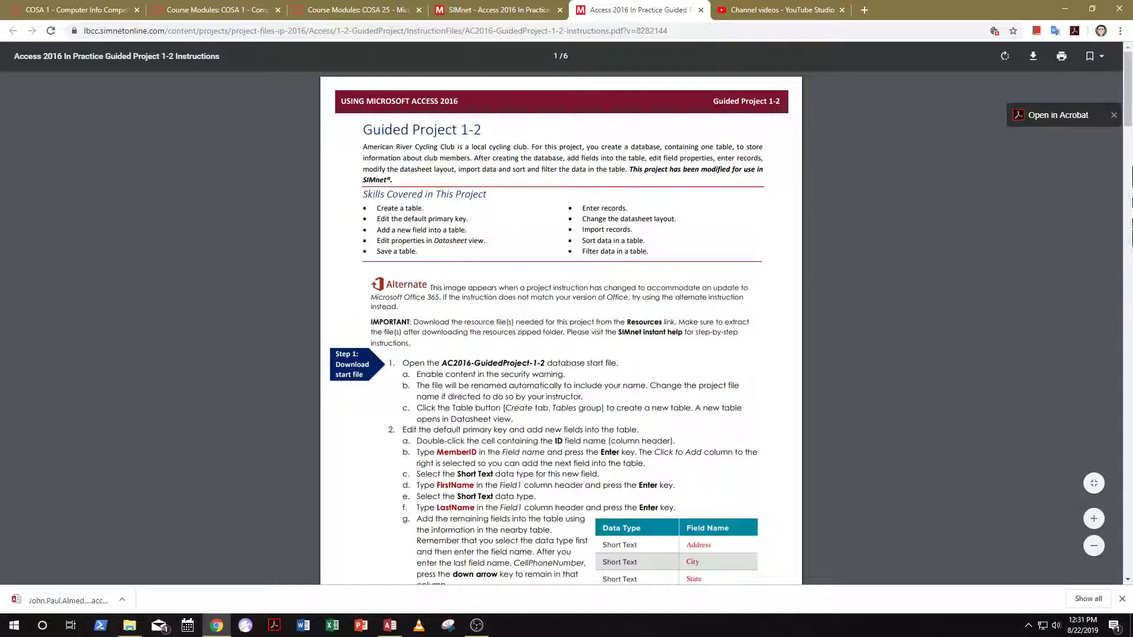
drag(1128, 118, 1128, 127)
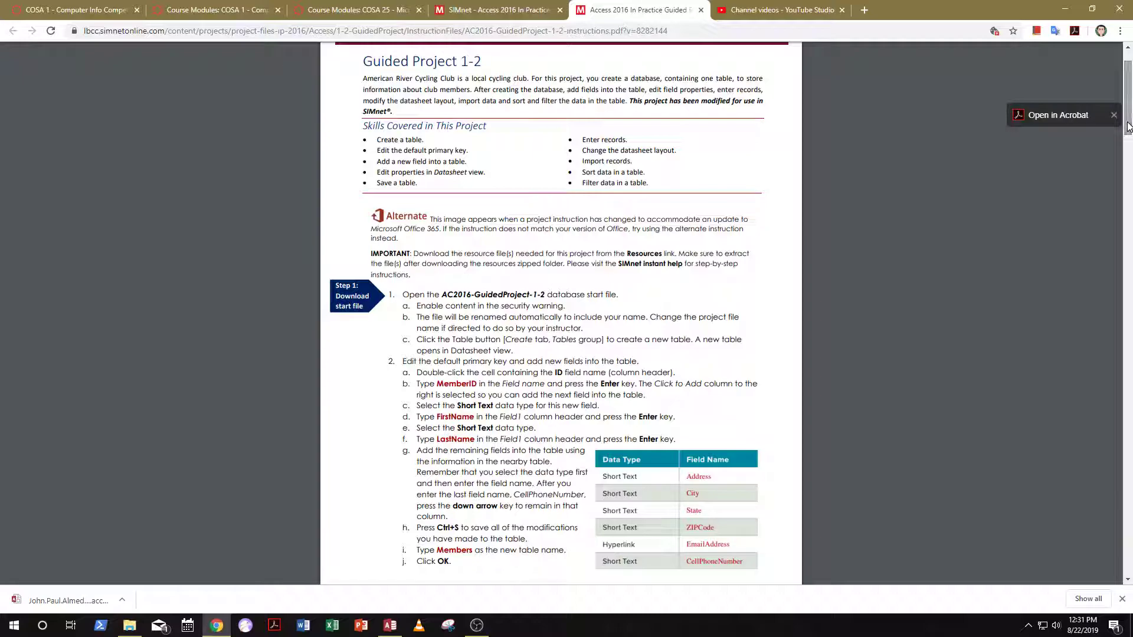
click(380, 630)
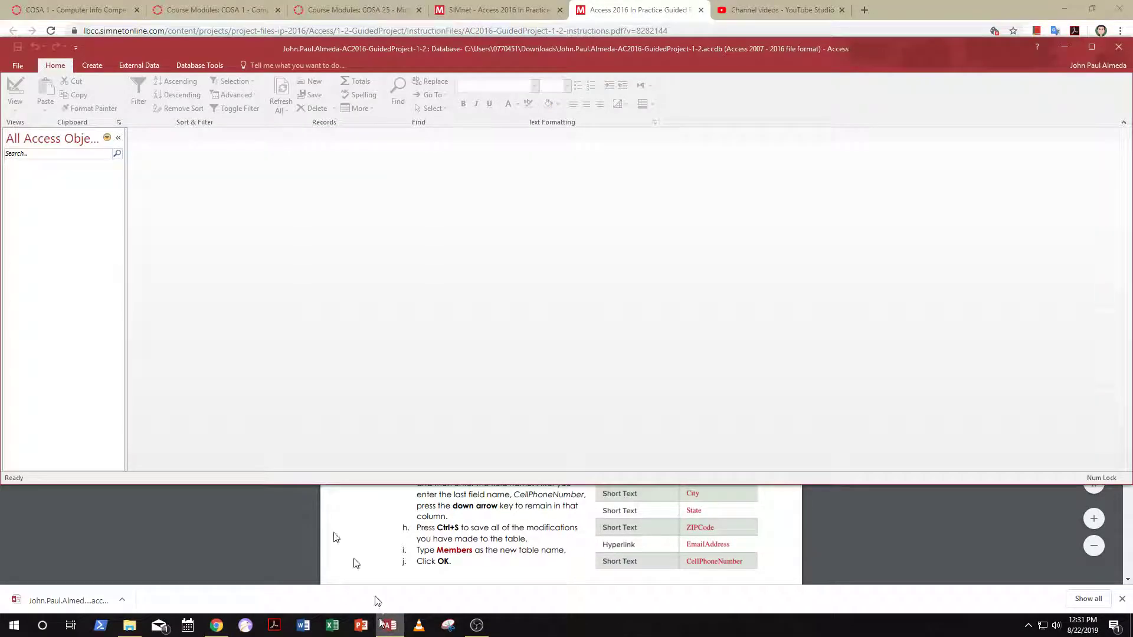
click(93, 66)
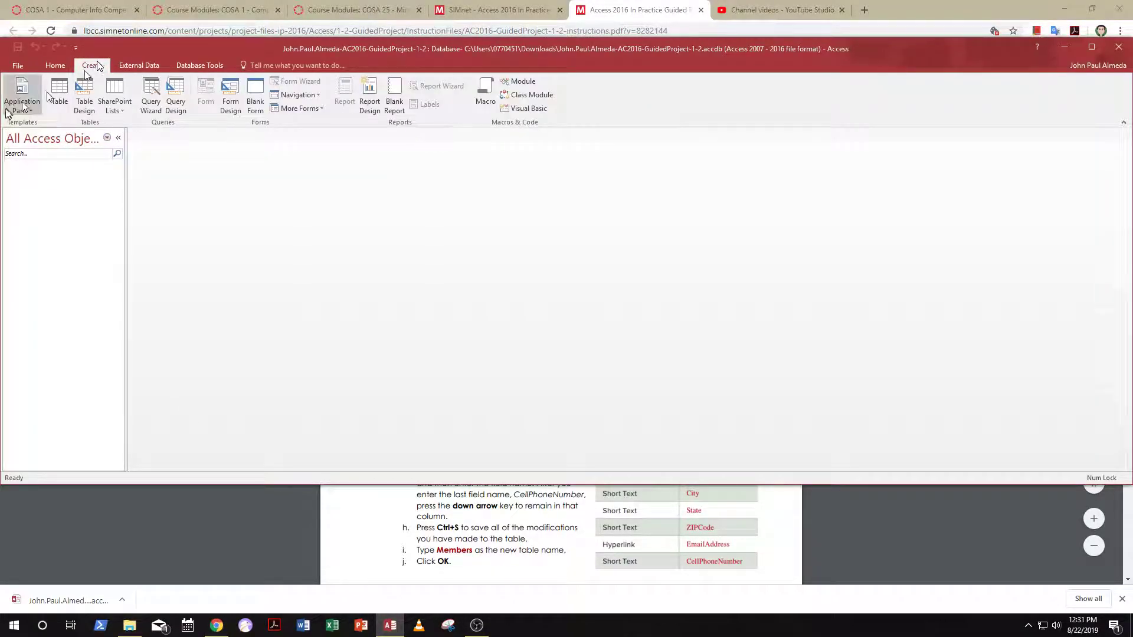
click(57, 101)
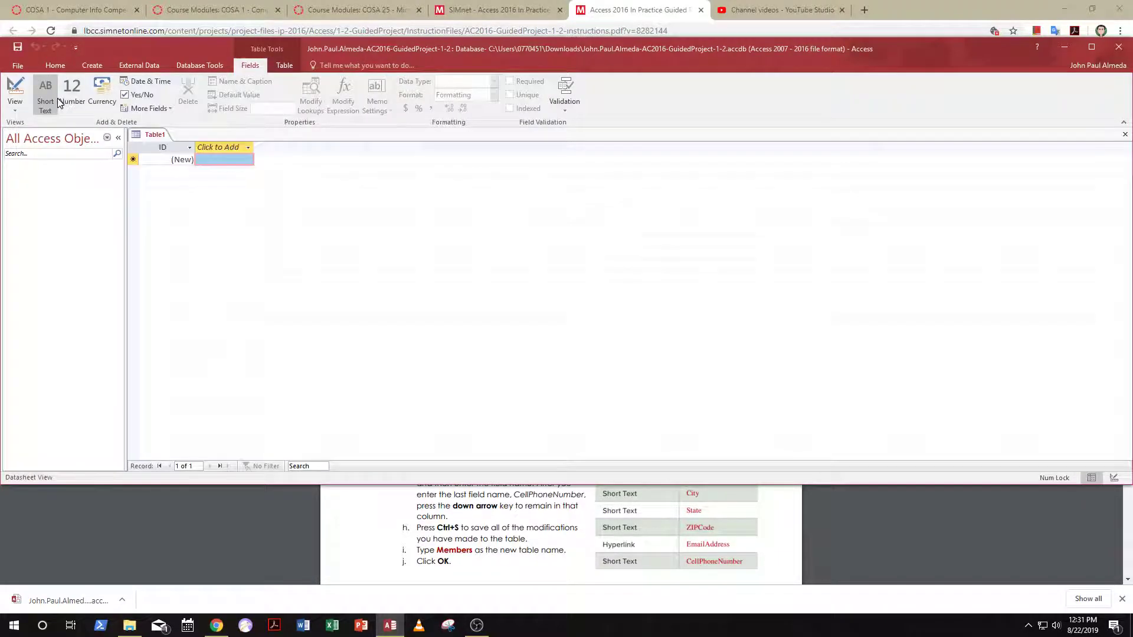
Step: Save the new table as Members and close both the table and the database
click(18, 47)
text(Membret)
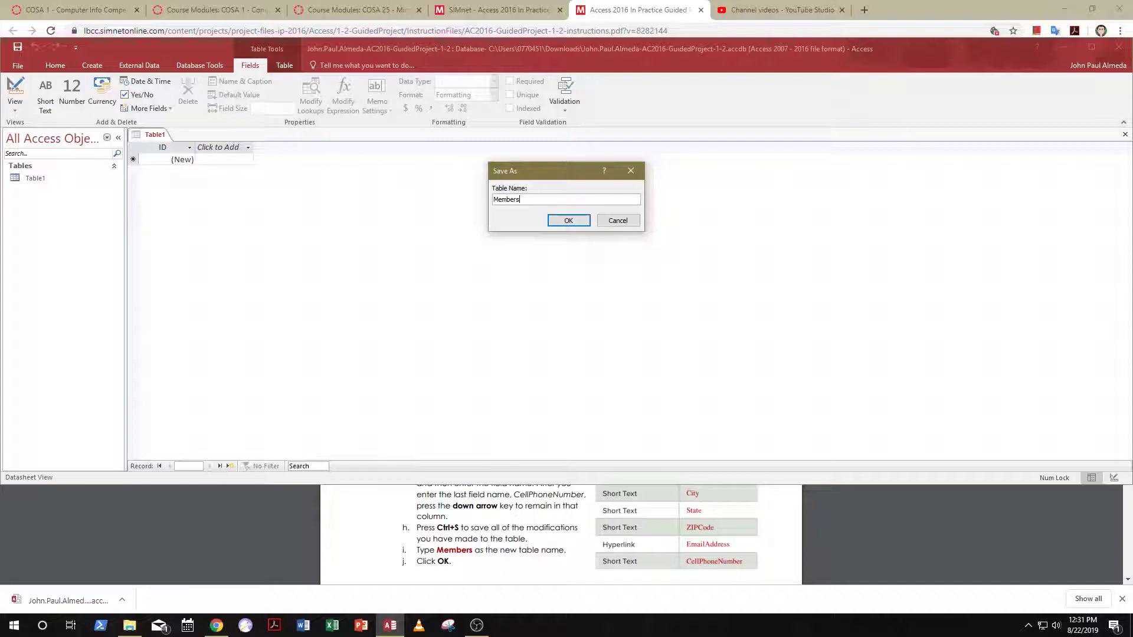
key(Return)
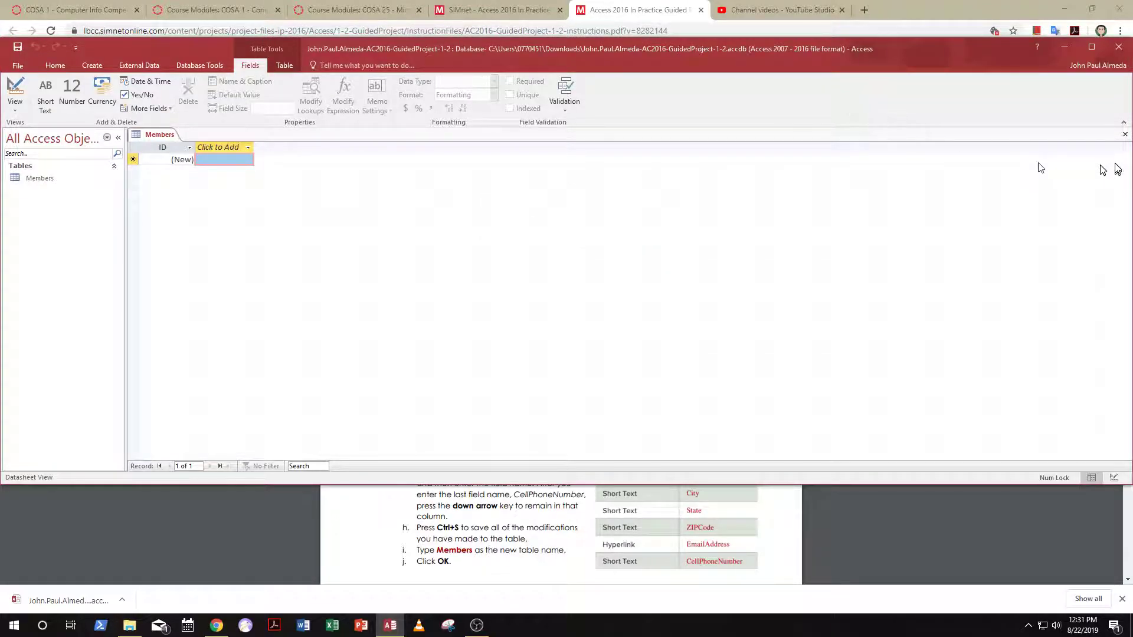
click(1124, 134)
click(1118, 49)
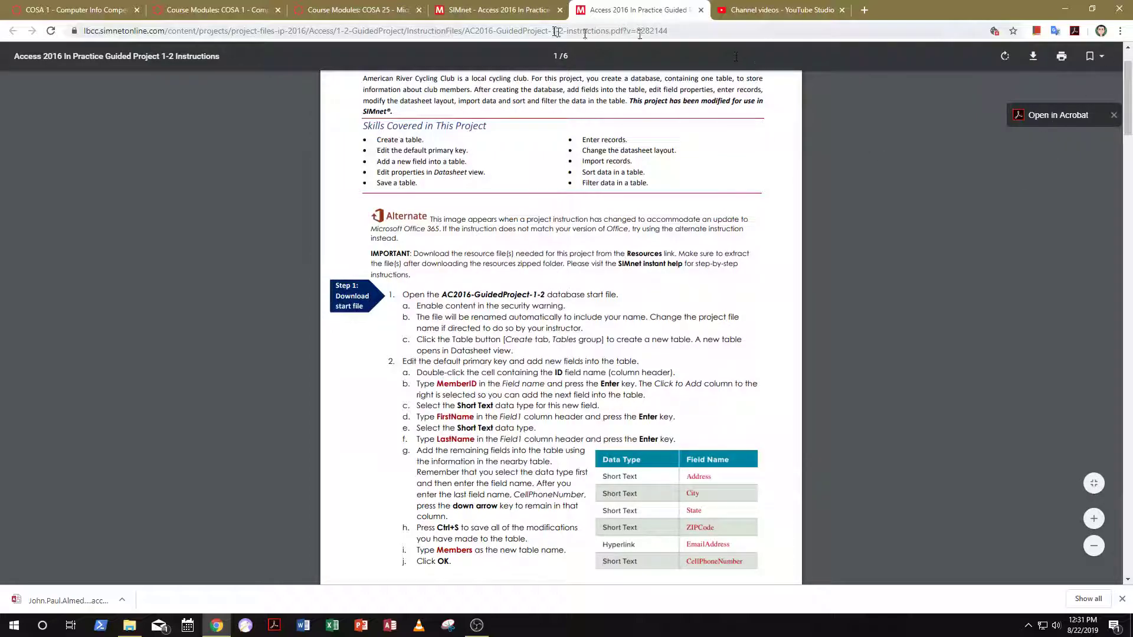
Step: Upload the saved Guided Project 1-2 database from Downloads to the SIMnet assignment and submit it for grading
click(475, 13)
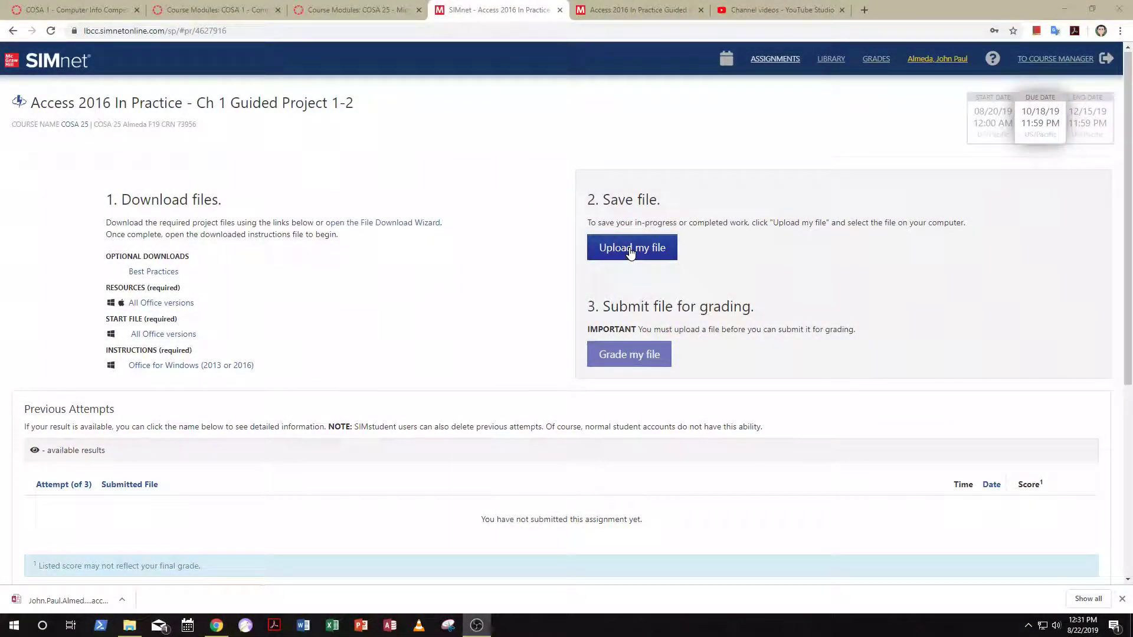
click(327, 11)
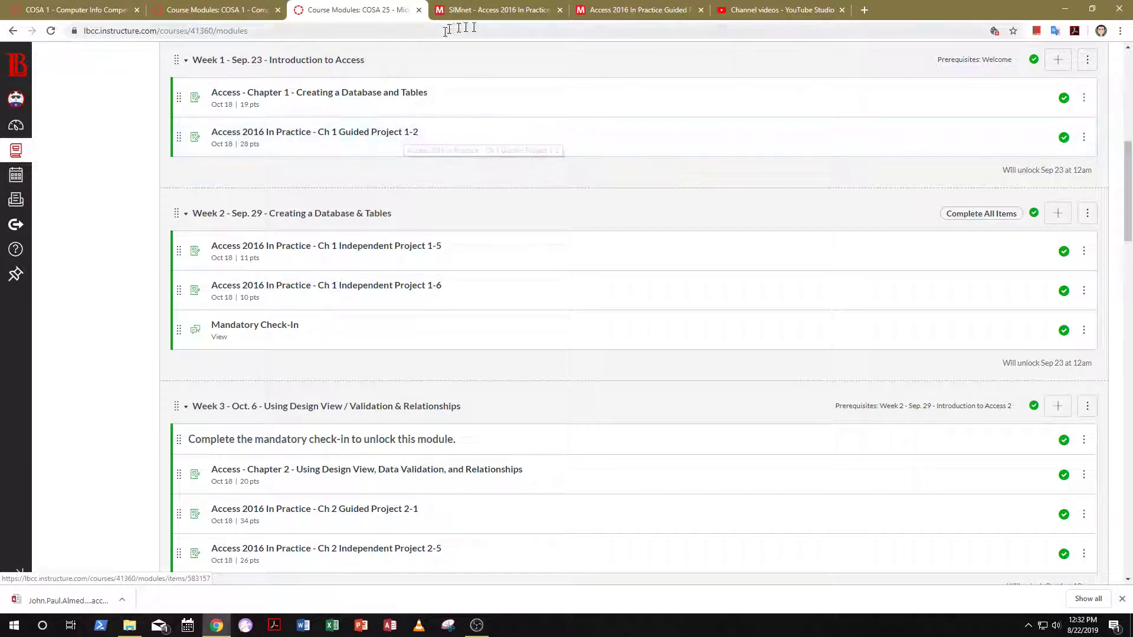
click(489, 10)
click(662, 249)
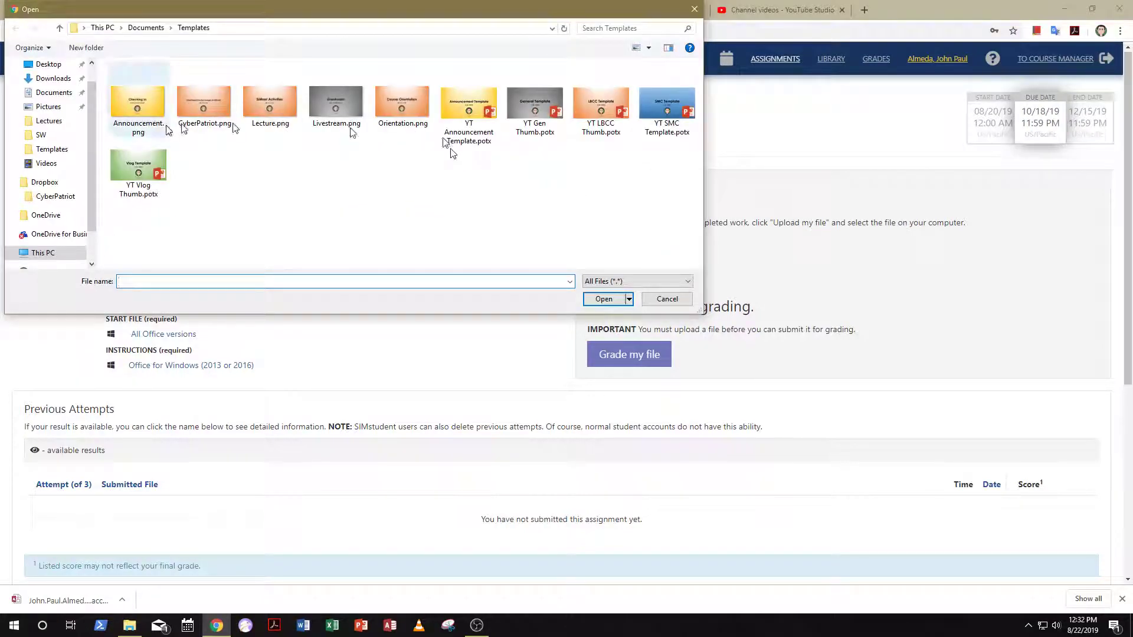
click(52, 78)
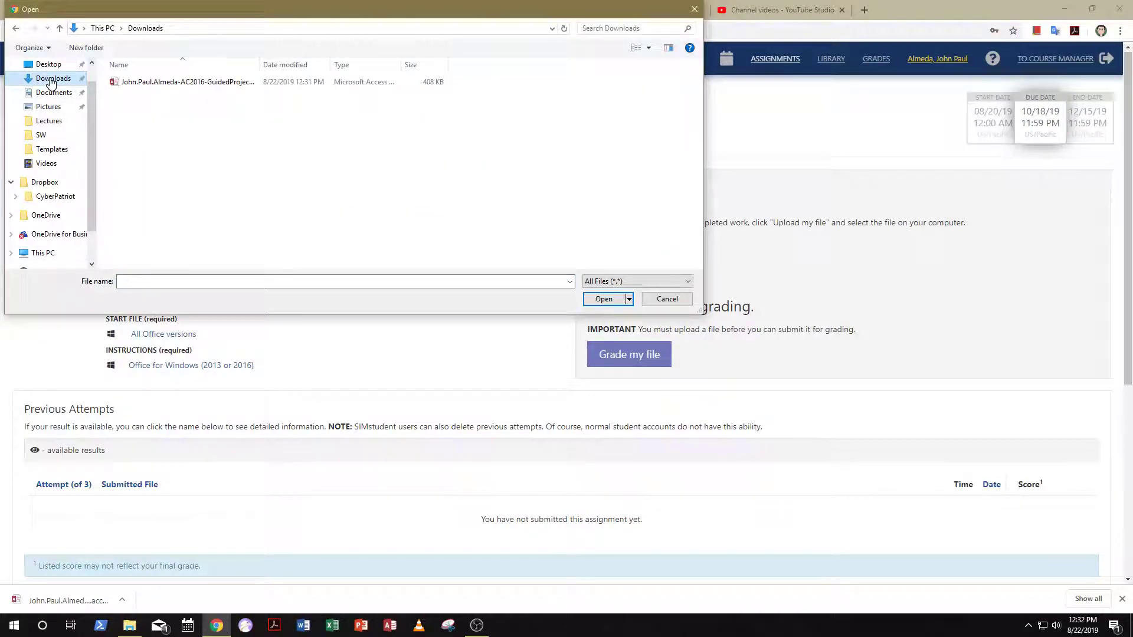
double_click(139, 83)
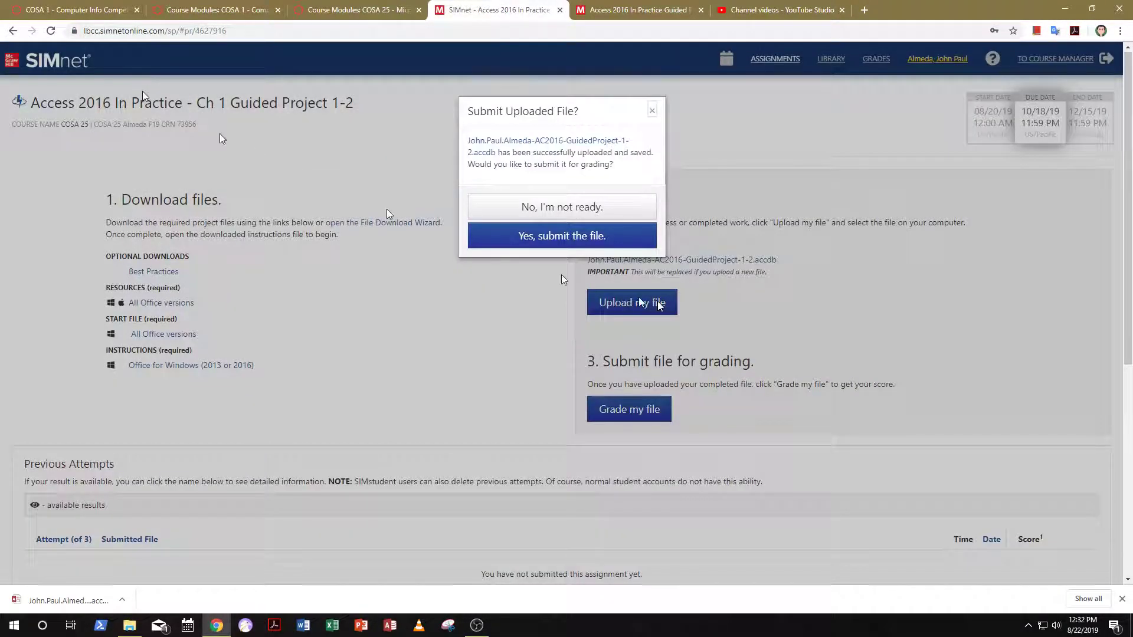
click(559, 239)
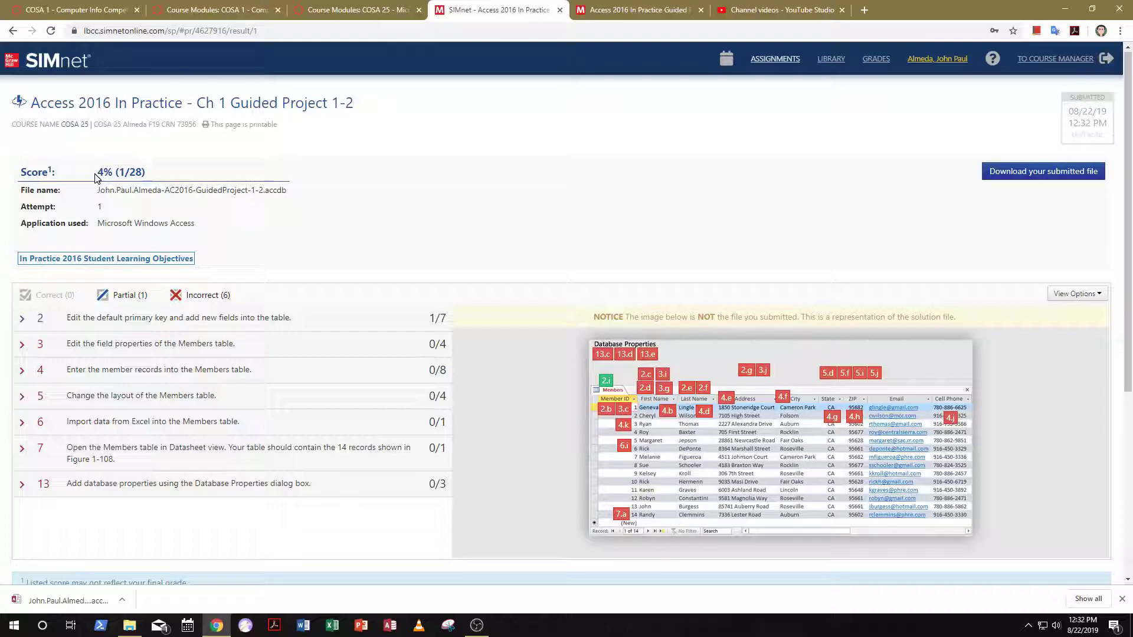
Step: Examine the graded instruction markers on the solution image and toggle the partially correct steps off and on
mouse_move(604, 356)
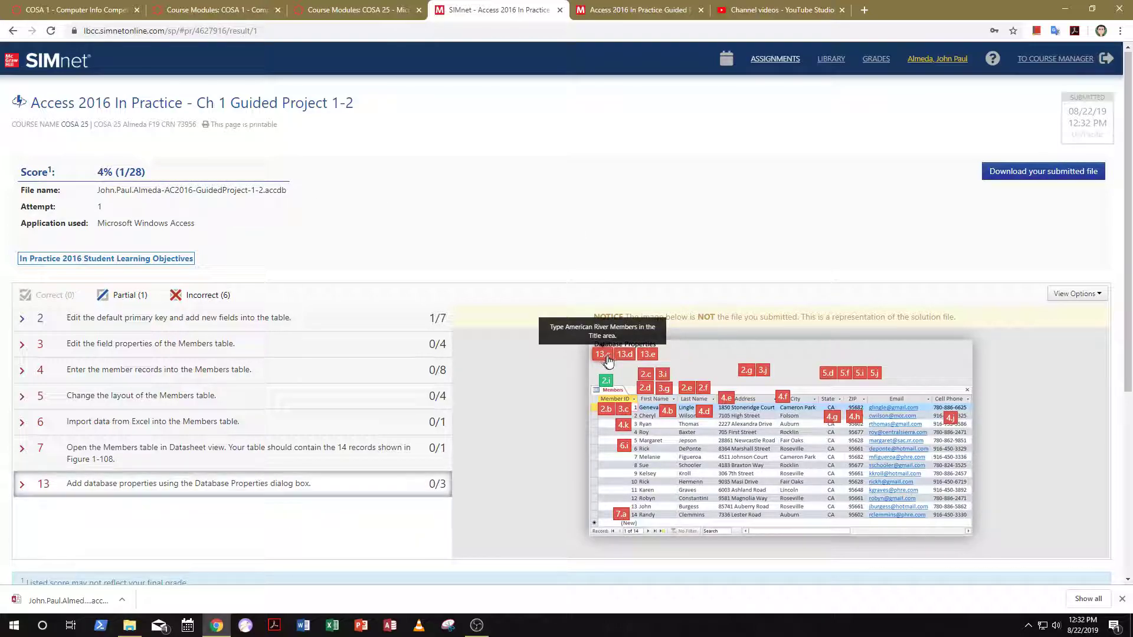
mouse_move(645, 392)
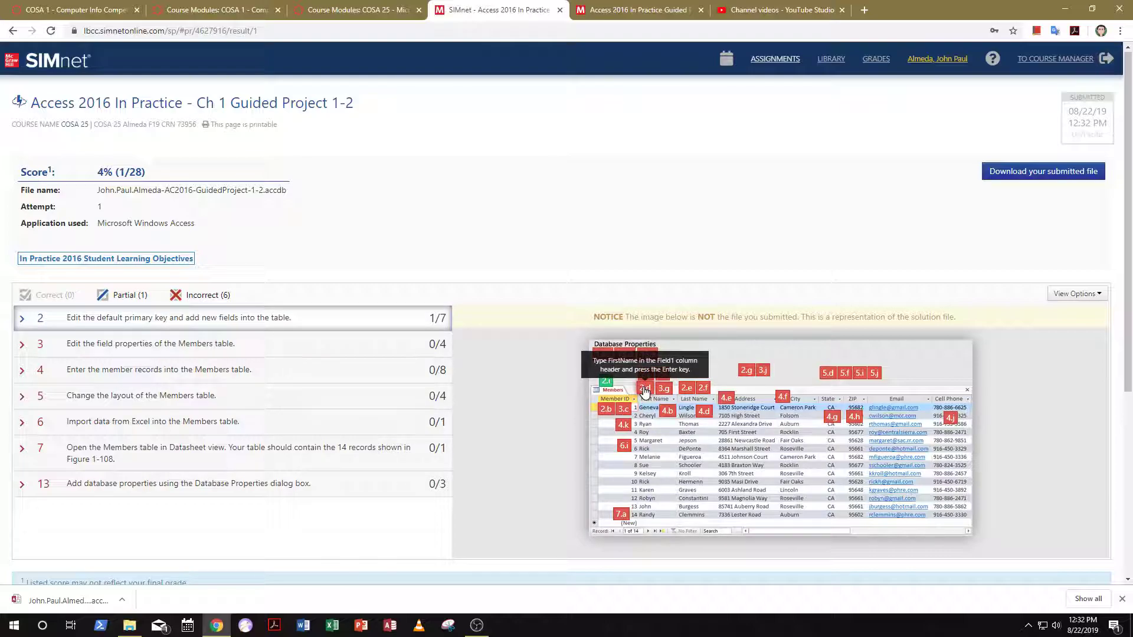
mouse_move(708, 414)
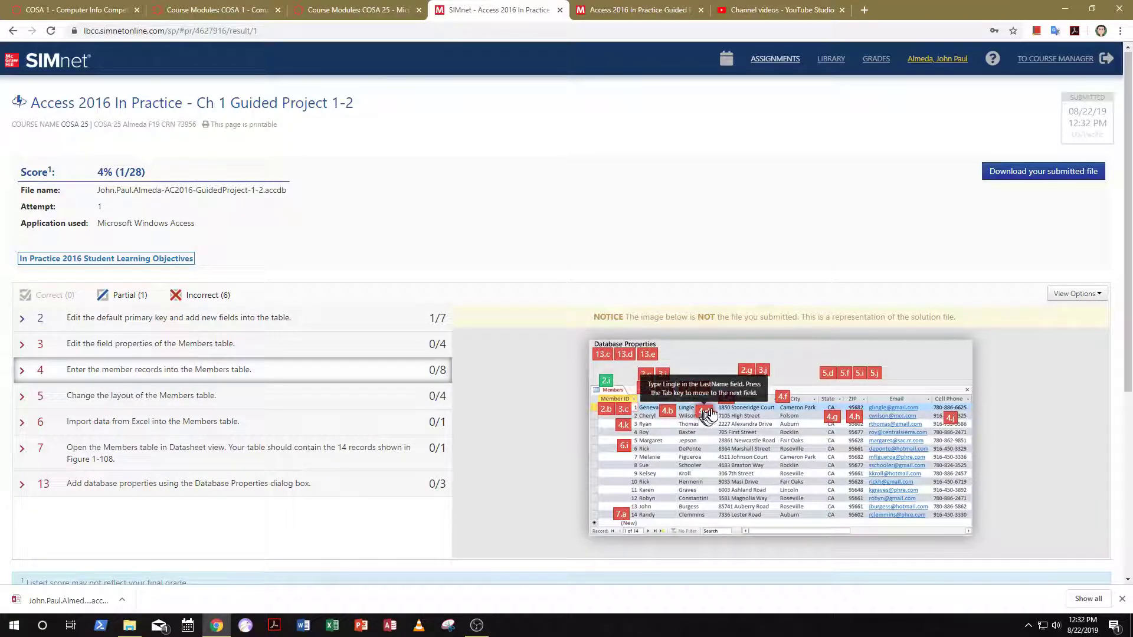
click(131, 295)
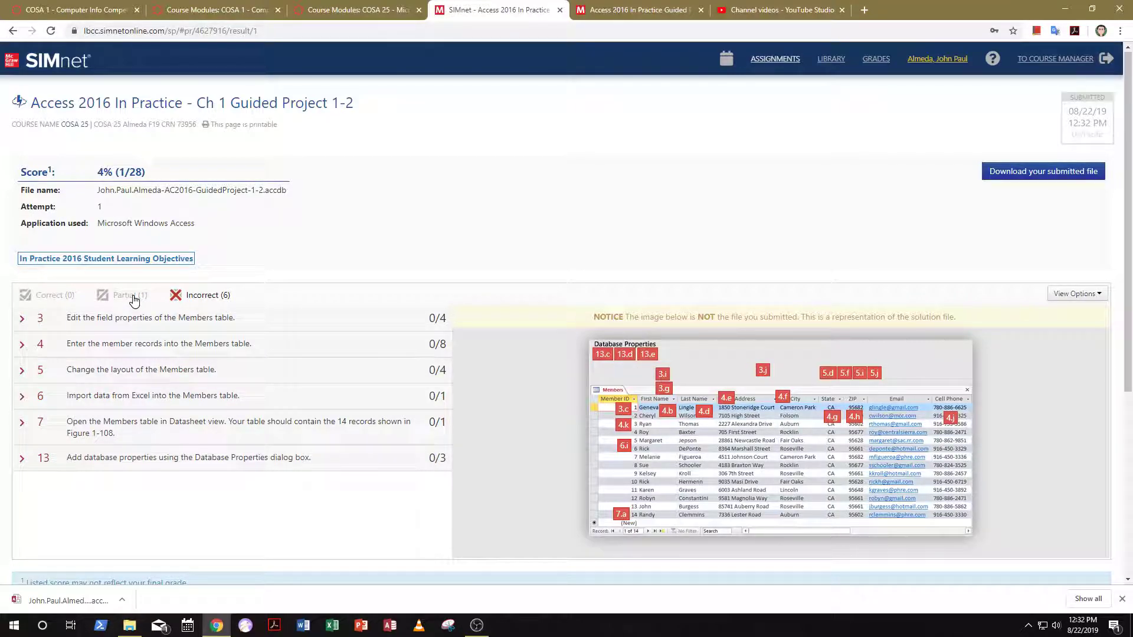
click(131, 295)
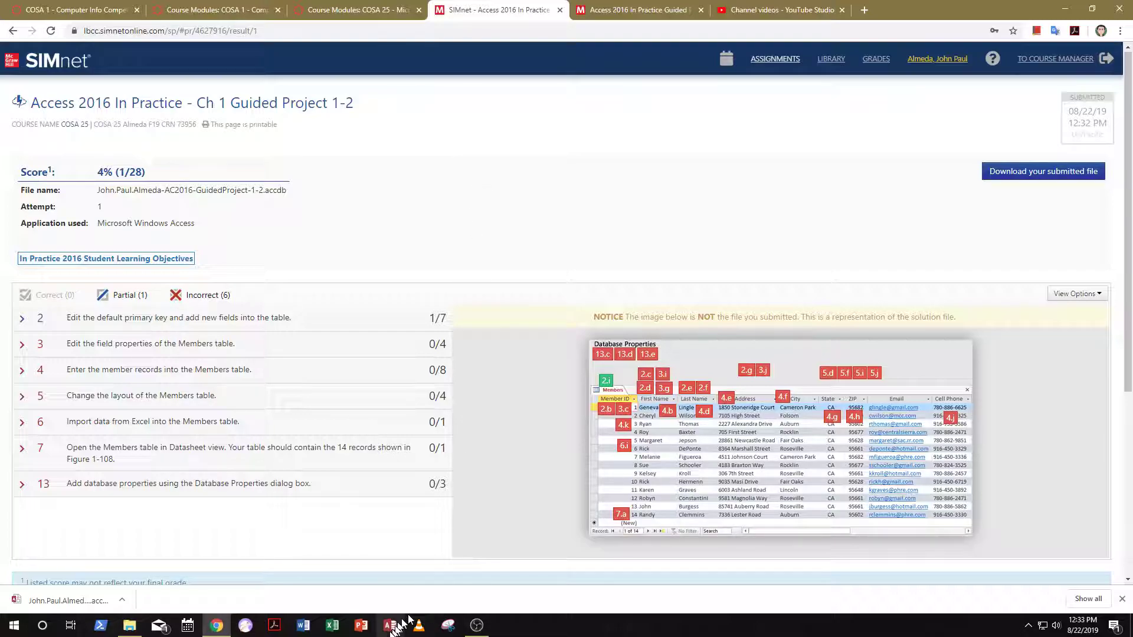
Step: Reopen the recent Guided Project 1-2 database in Access to view its contents, and close it
click(390, 627)
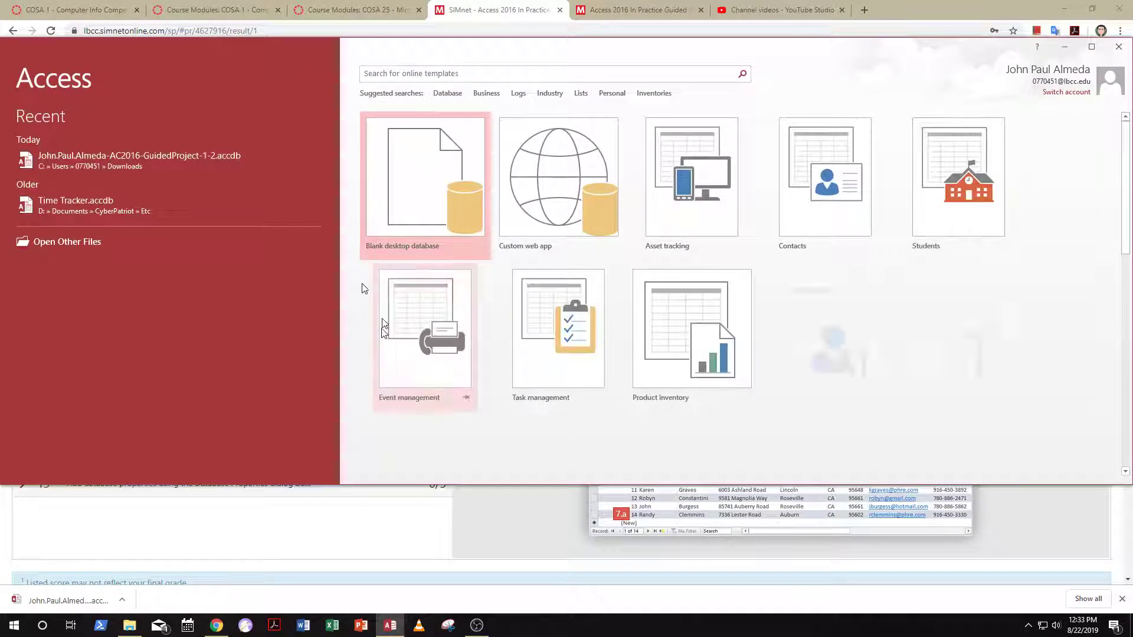
click(69, 168)
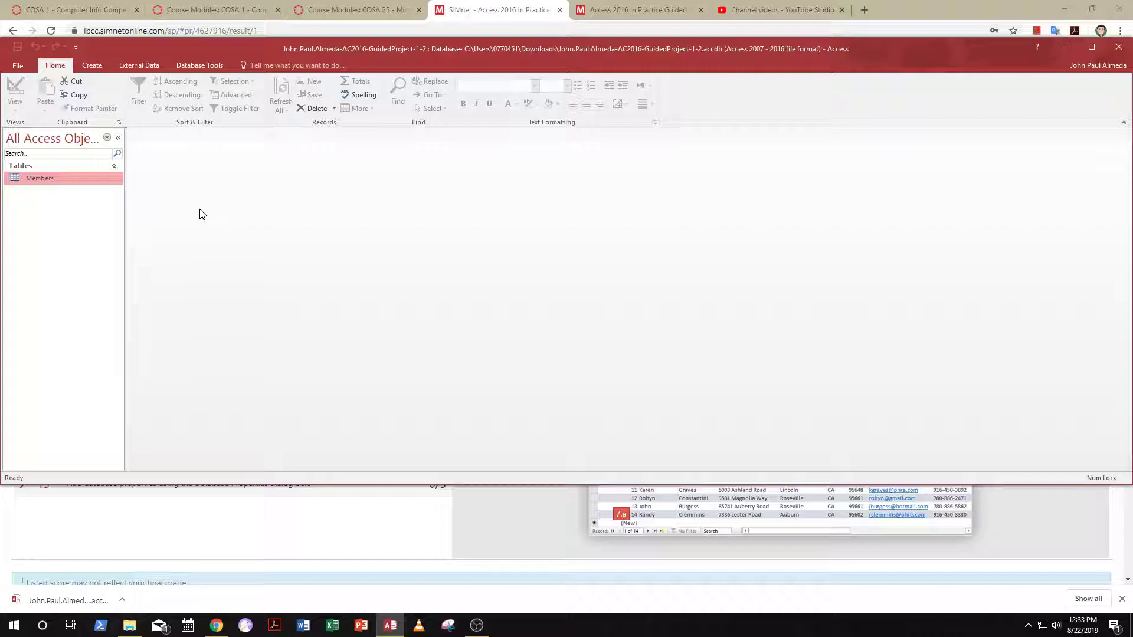
click(1120, 48)
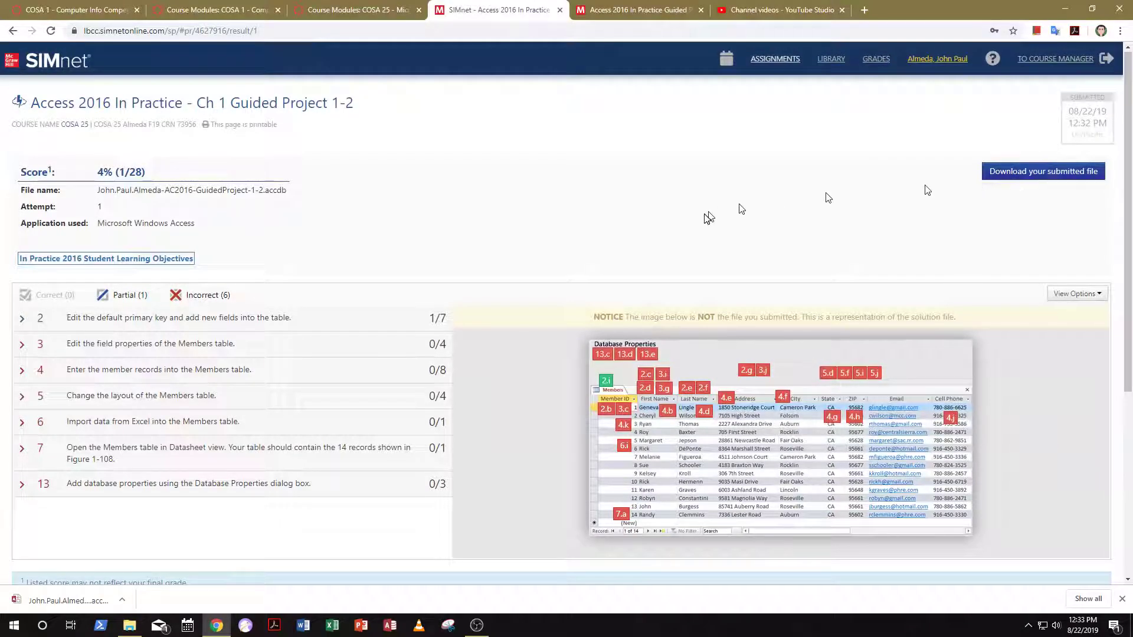